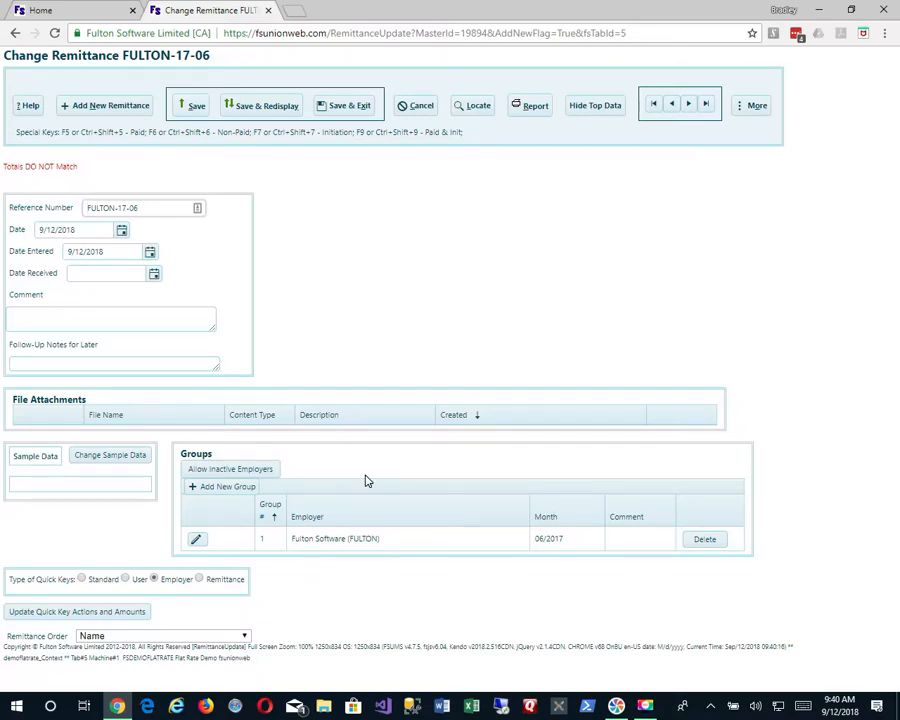
Build the list of payments for remittance FULTON-17-06, leaving the first payment row unedited
left_click(746, 106)
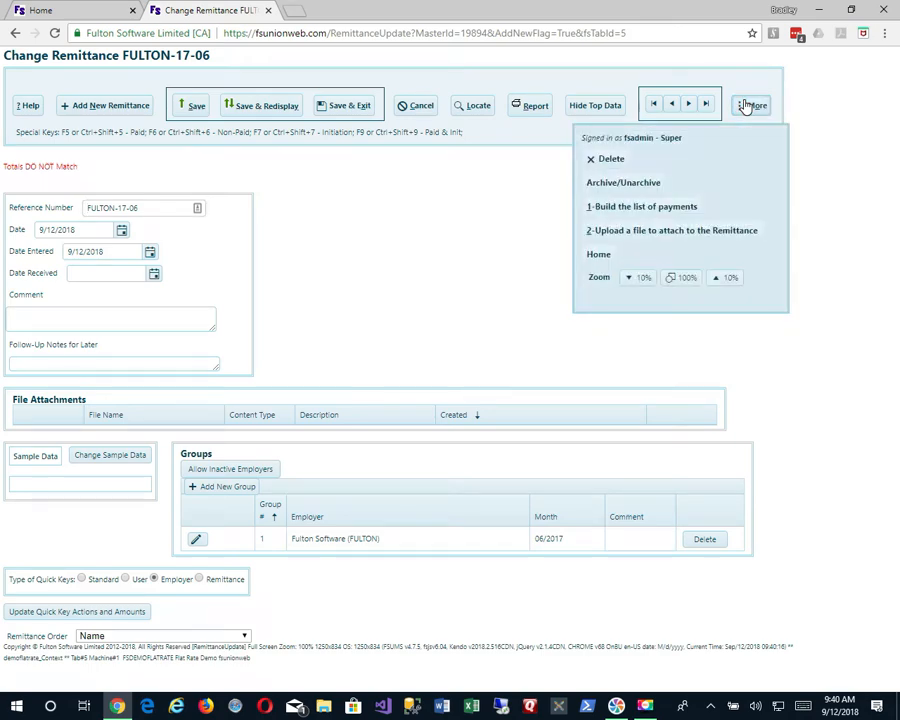
left_click(676, 210)
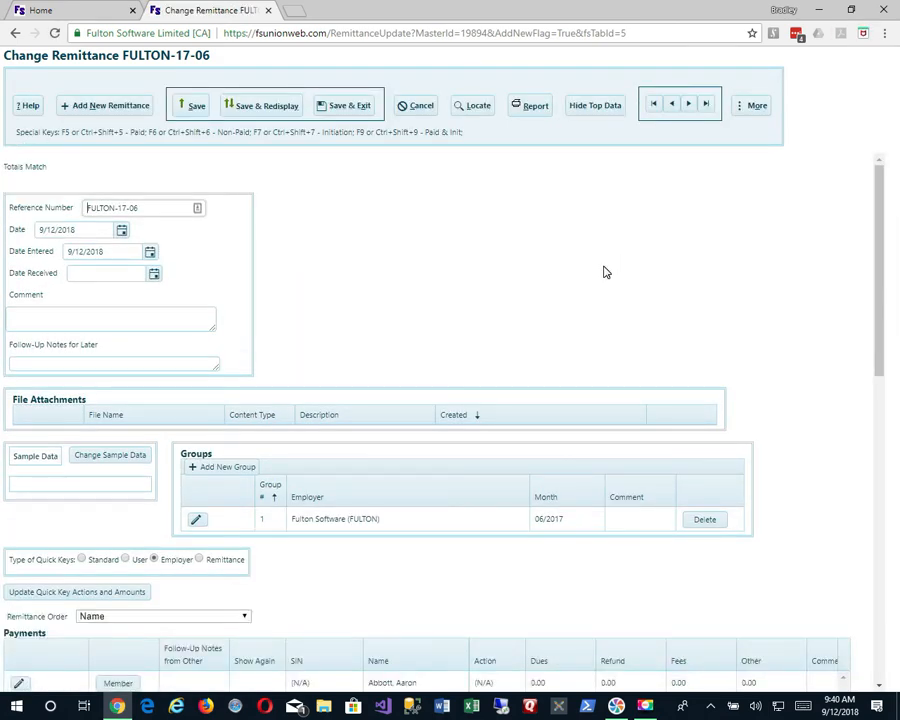
scroll(604, 271, "down", 3)
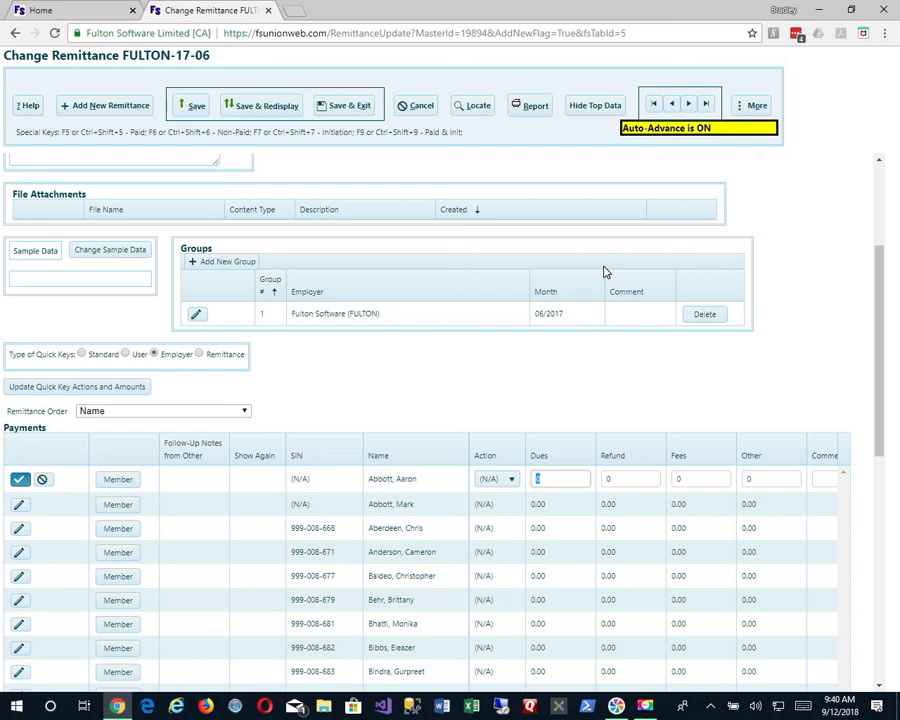
key("Escape")
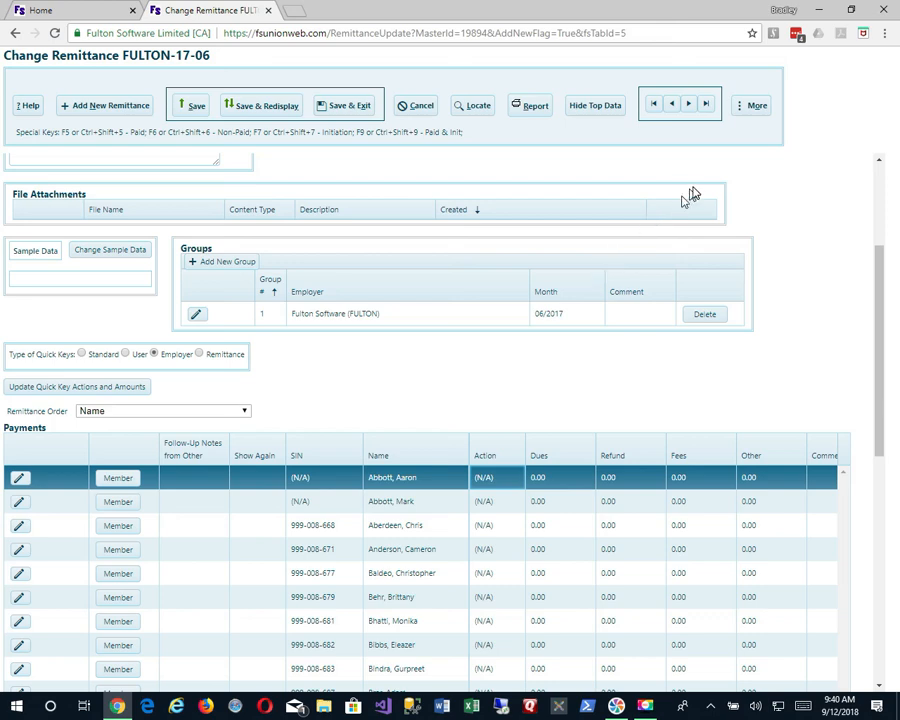
Export the remittance's payments and open the downloaded PaymentGridExport workbook in Excel
left_click(754, 108)
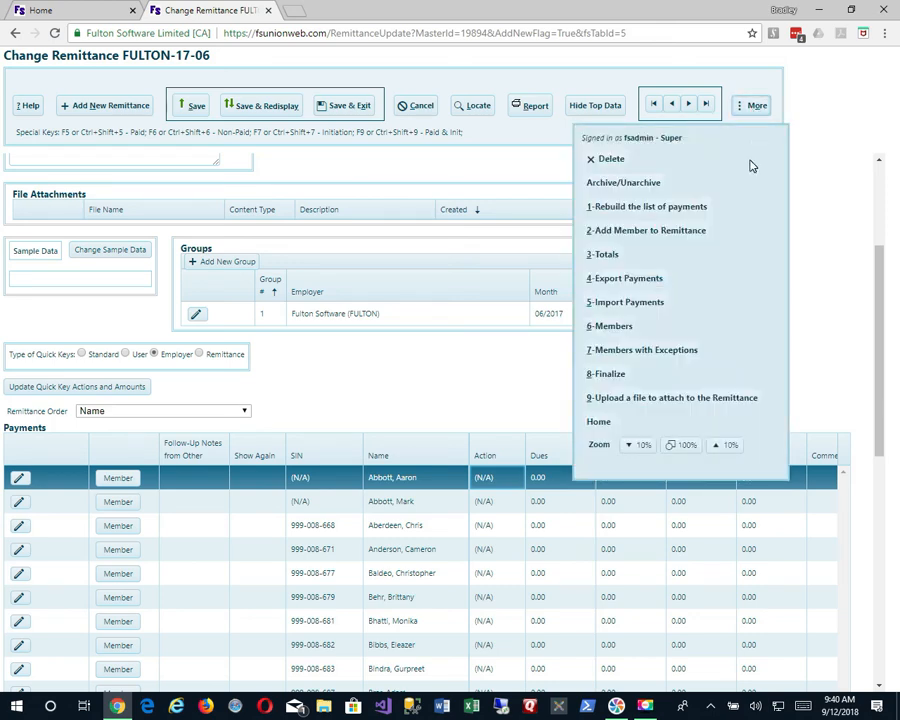
left_click(633, 284)
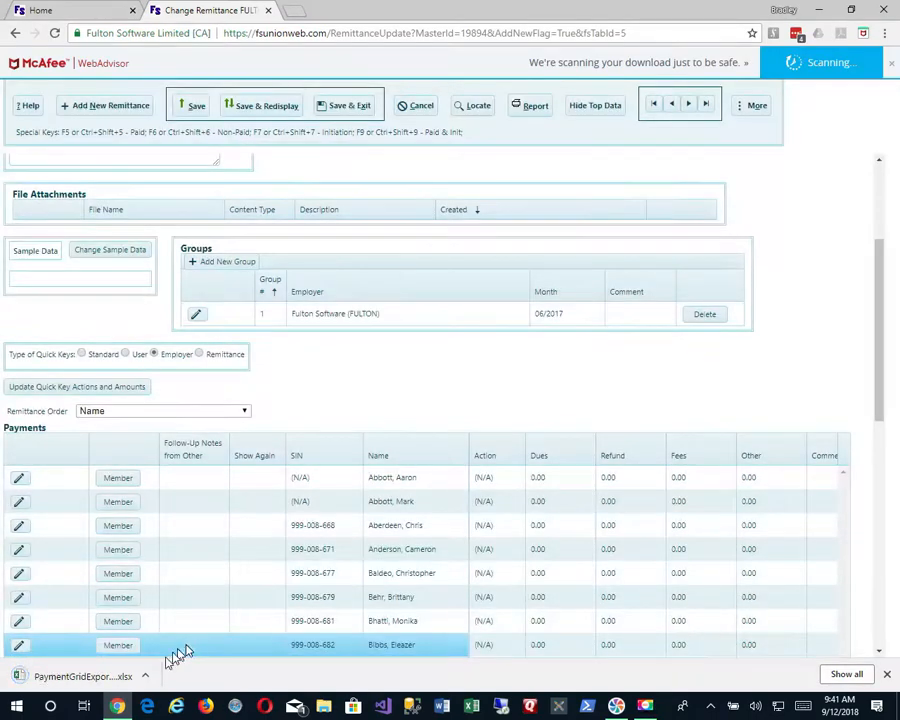
left_click(100, 678)
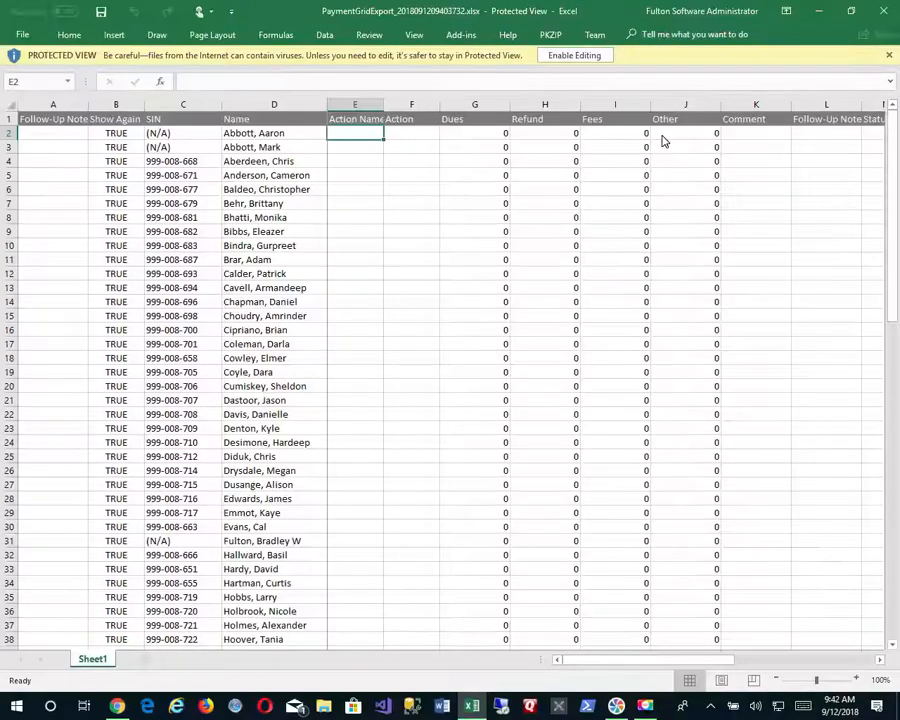
Examine the exported sheet's columns, from the action and amount columns through Paid and Exon, and the Dues cells
scroll(744, 161, "right", 10)
scroll(744, 161, "right", 2)
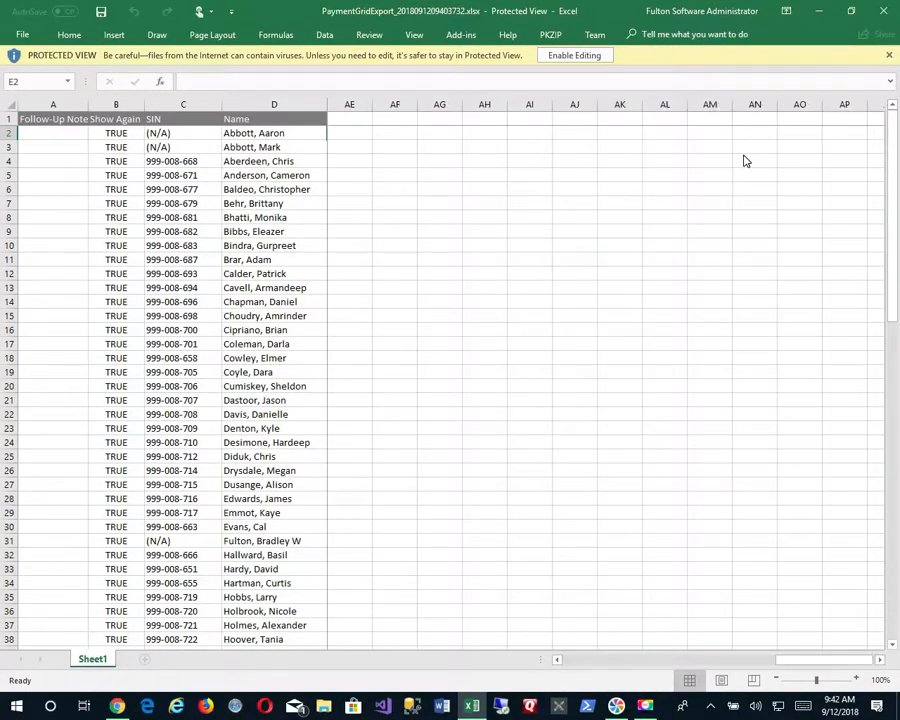
scroll(744, 161, "left", 8)
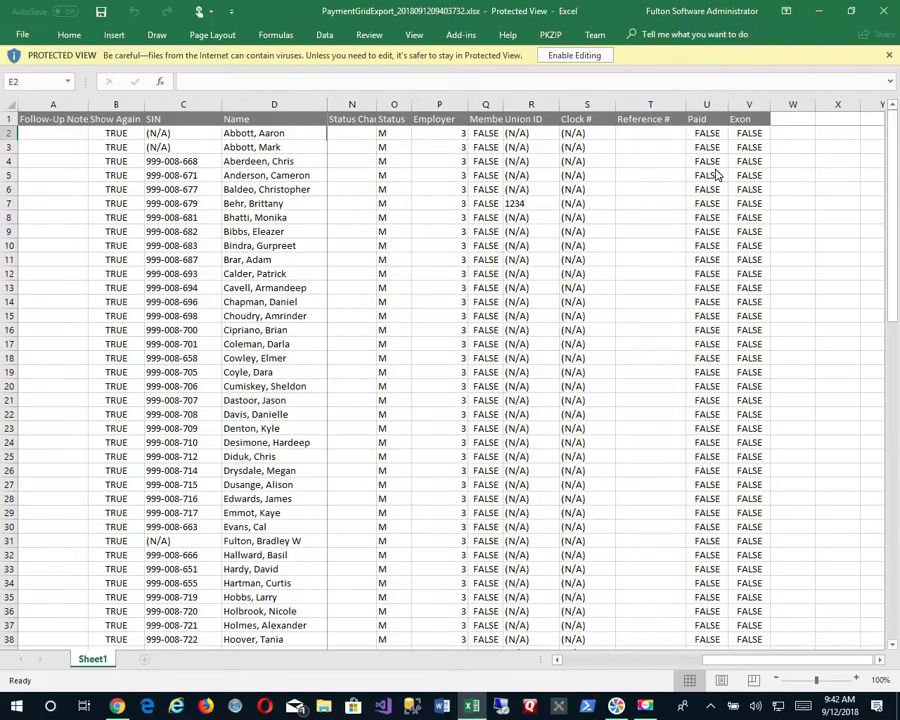
scroll(517, 222, "left", 1)
scroll(517, 222, "left", 4)
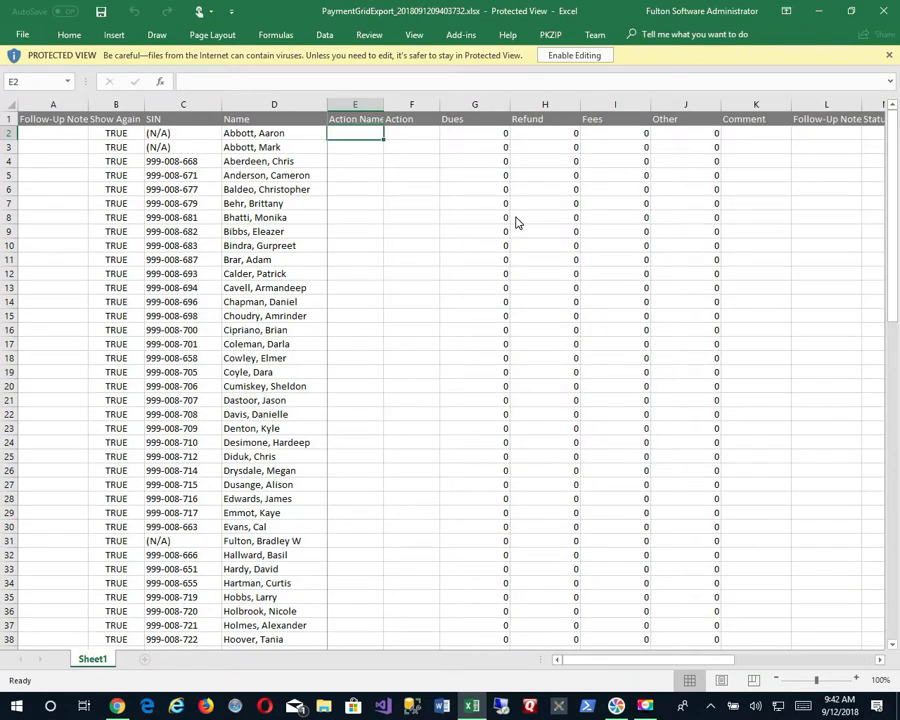
left_click(516, 218)
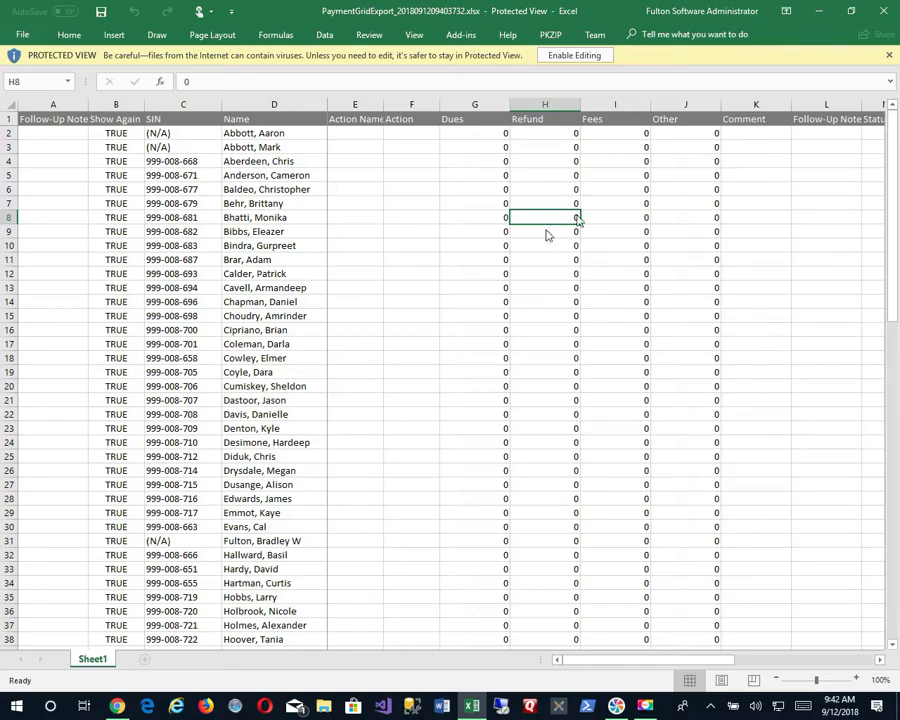
left_click(480, 137)
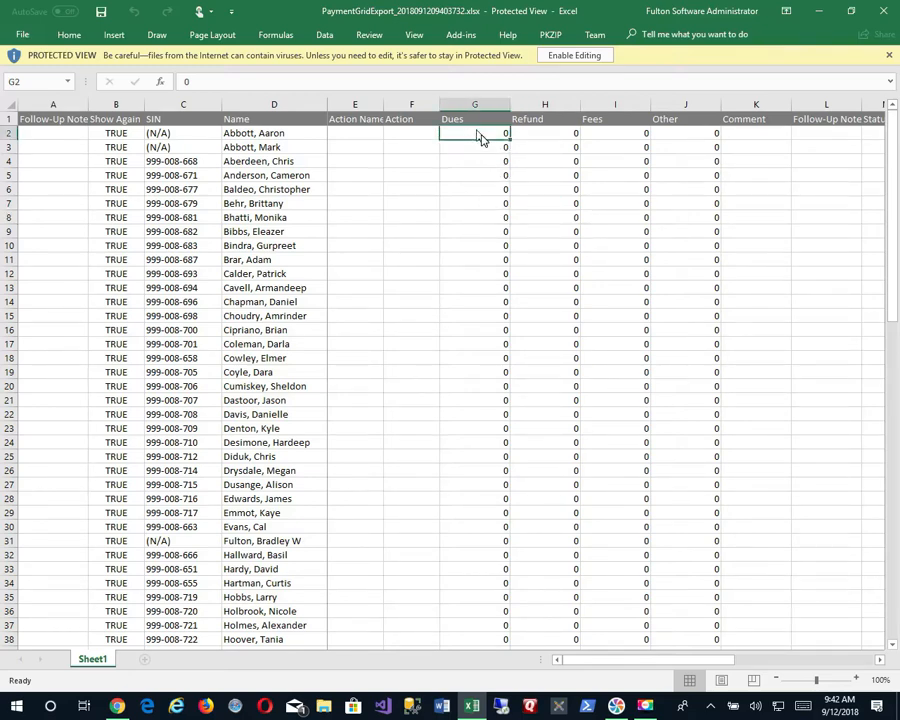
key("Down")
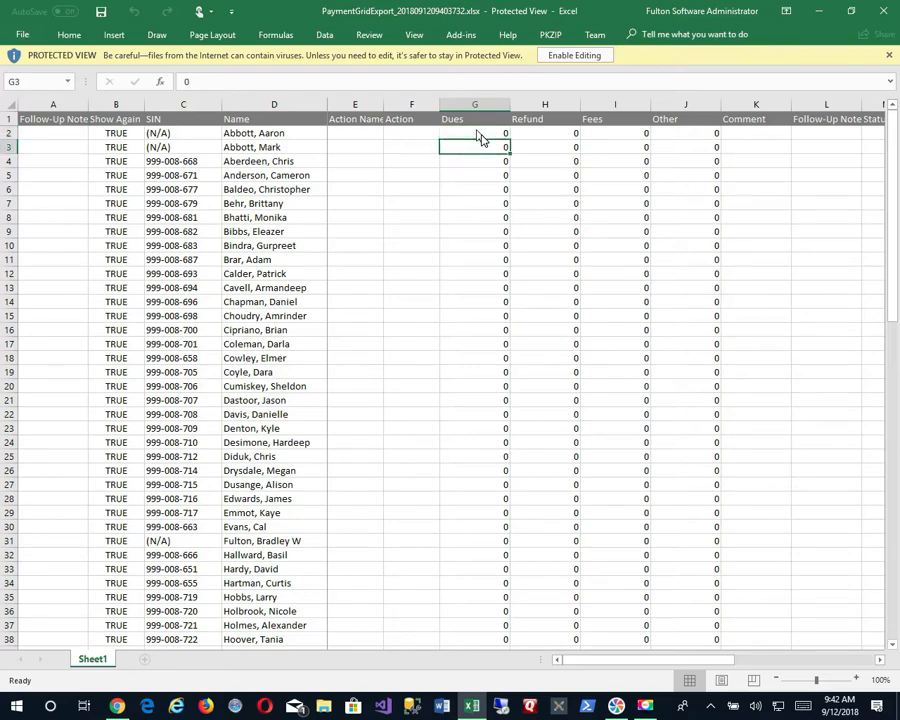
left_click(480, 137)
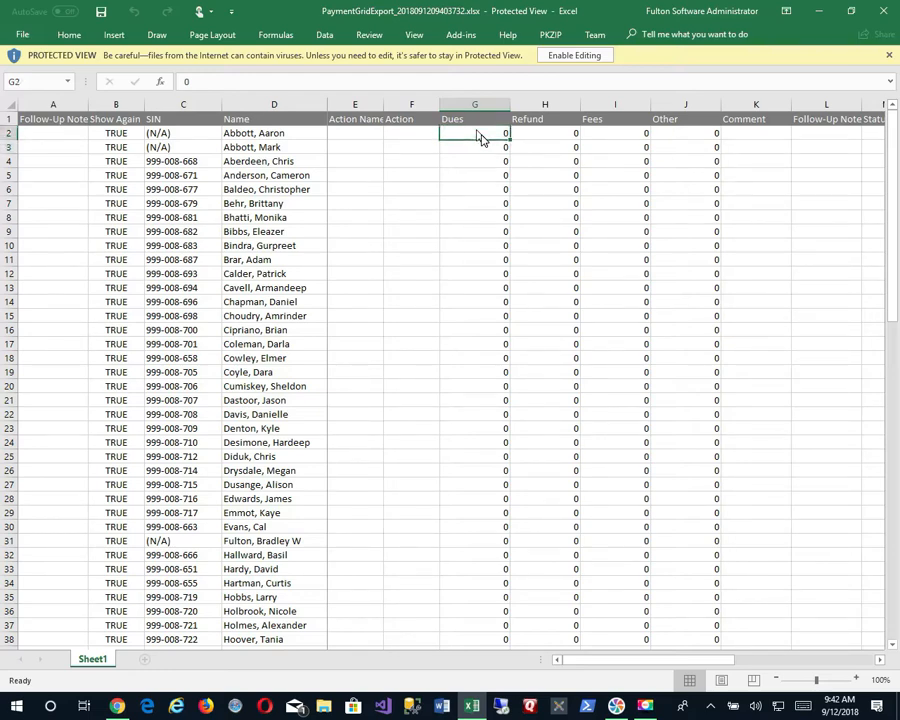
Enable editing of the workbook and enter dues of 51, 52, 53, 54, 55 and 56 in cells G2 to G7
left_click(573, 55)
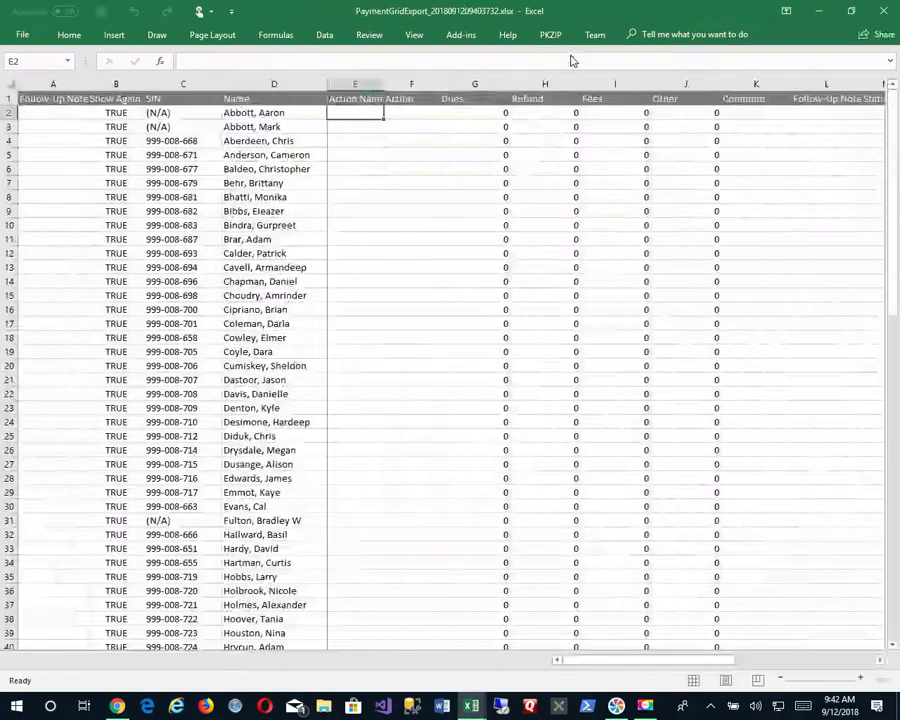
left_click(490, 116)
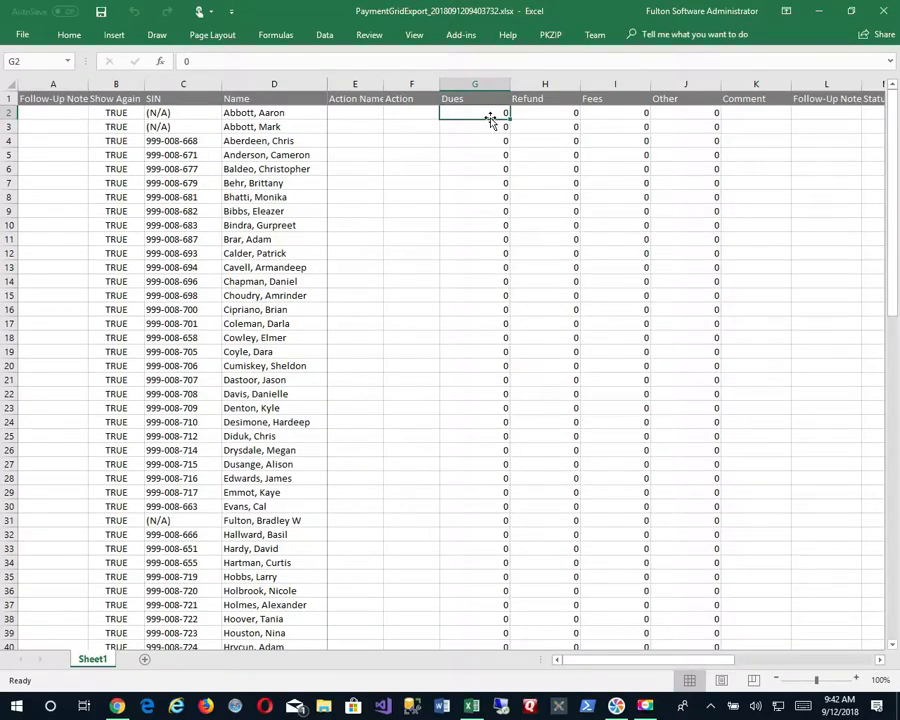
type("51")
key("ctrl+Return")
key("Down")
type("5")
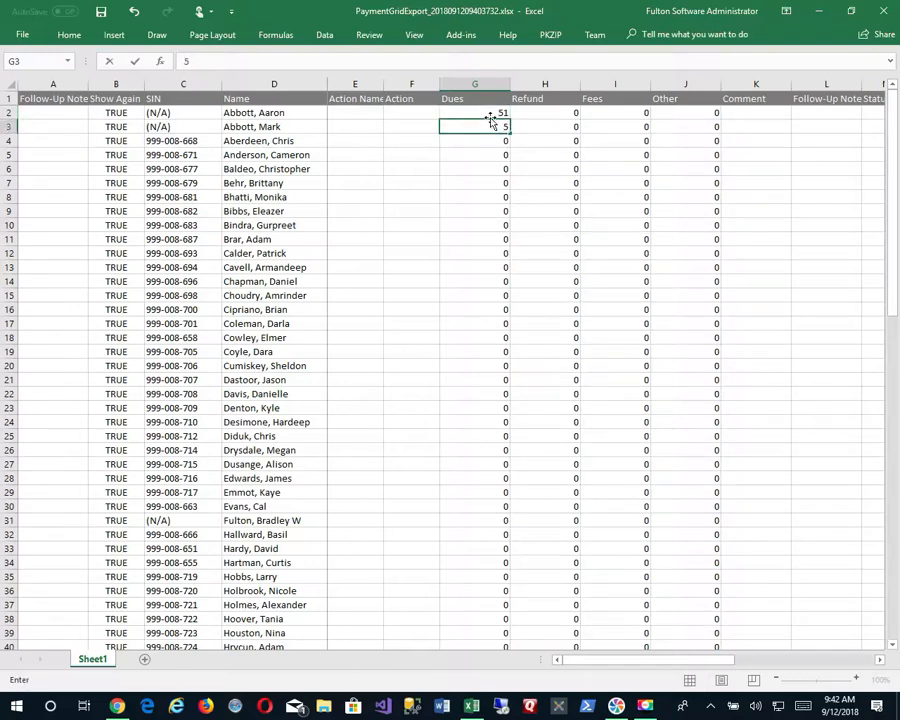
type("2")
key("Return")
type("54")
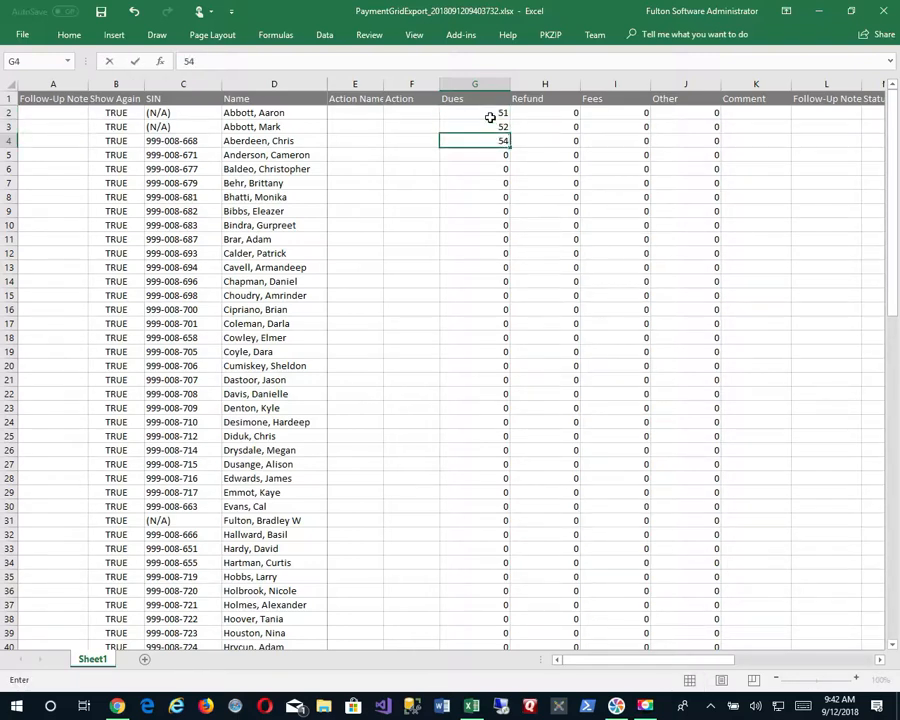
key("BackSpace")
type("3")
key("Return")
type("54")
key("Return")
type("55")
key("Return")
type("56")
key("Return")
Enter the action name I in cell E8
key("Left")
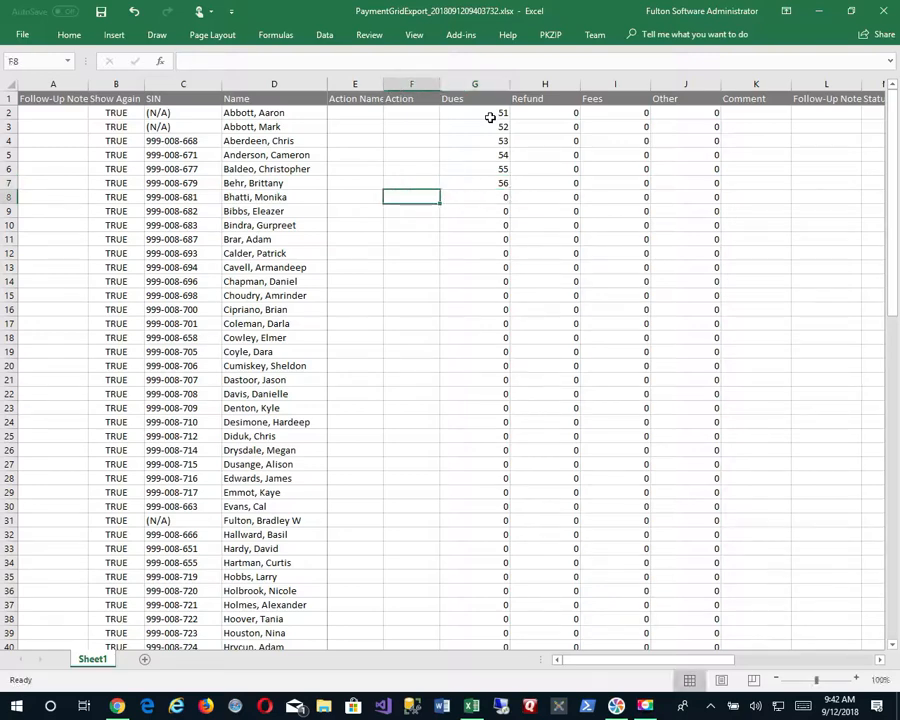
key("Left")
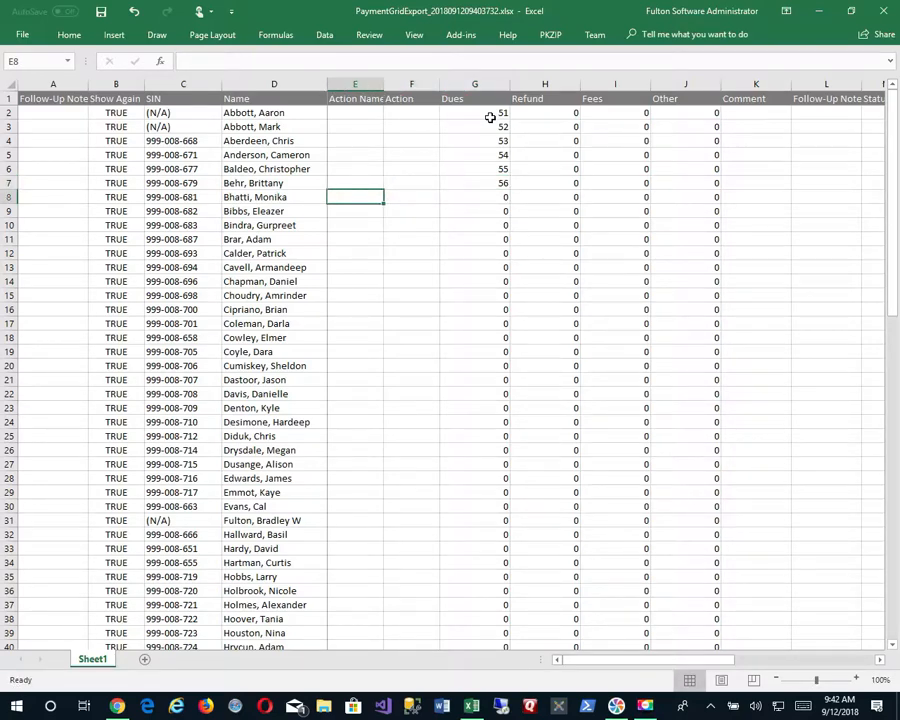
type("i")
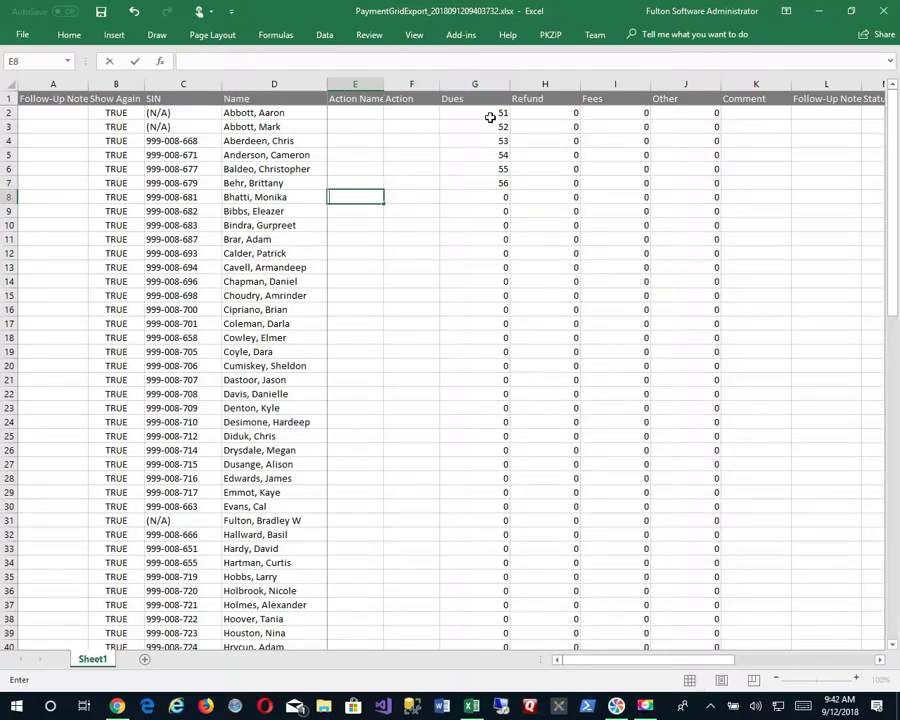
key("Right")
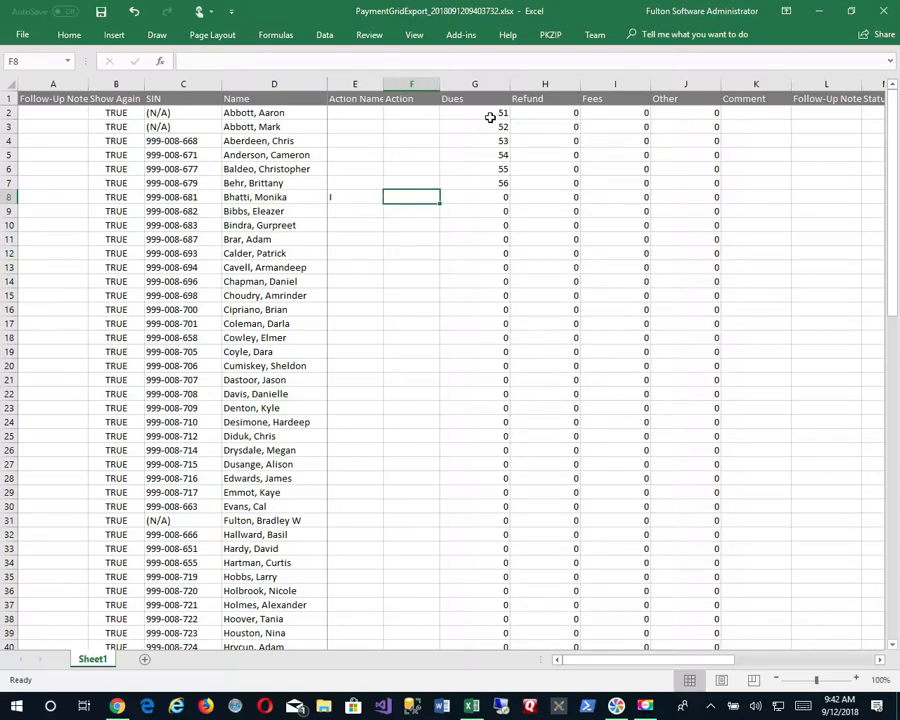
Enter dues of 58 in cell G9 and 59 in cell G10
key("Right")
key("Down")
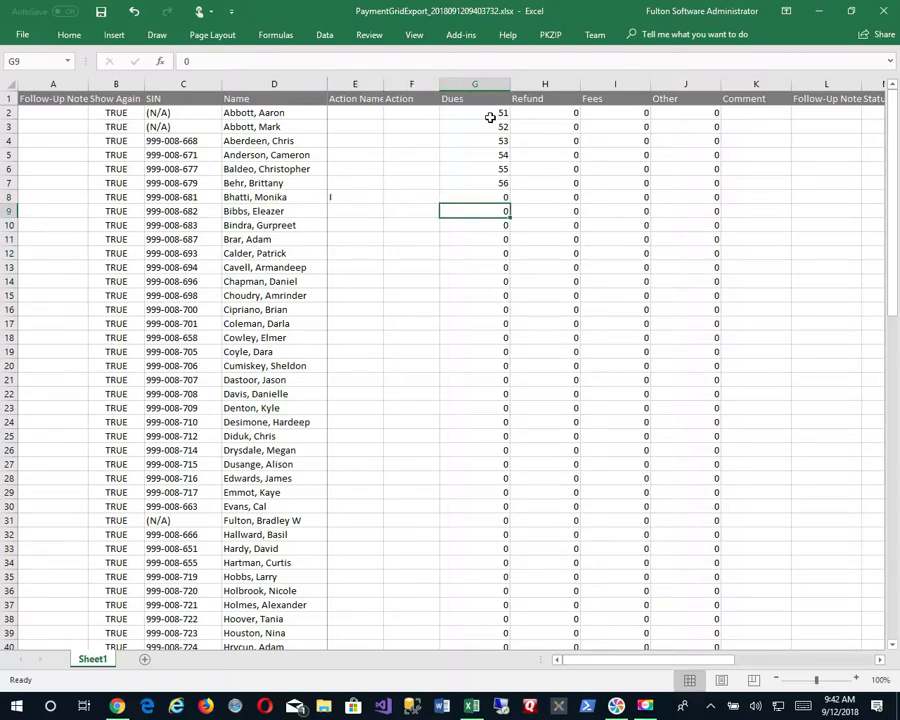
type("58")
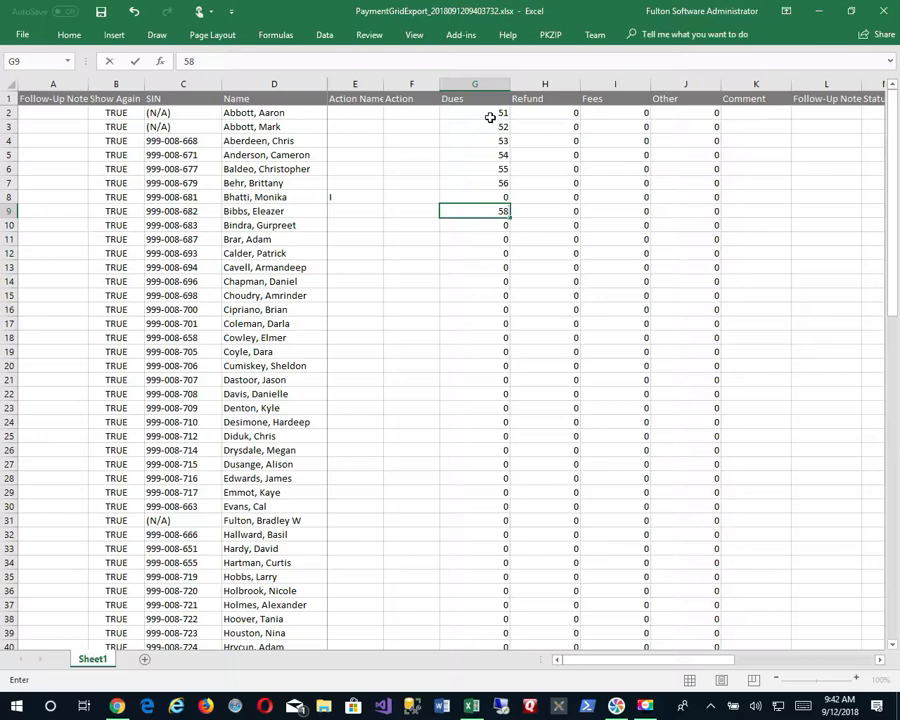
key("Return")
type("59")
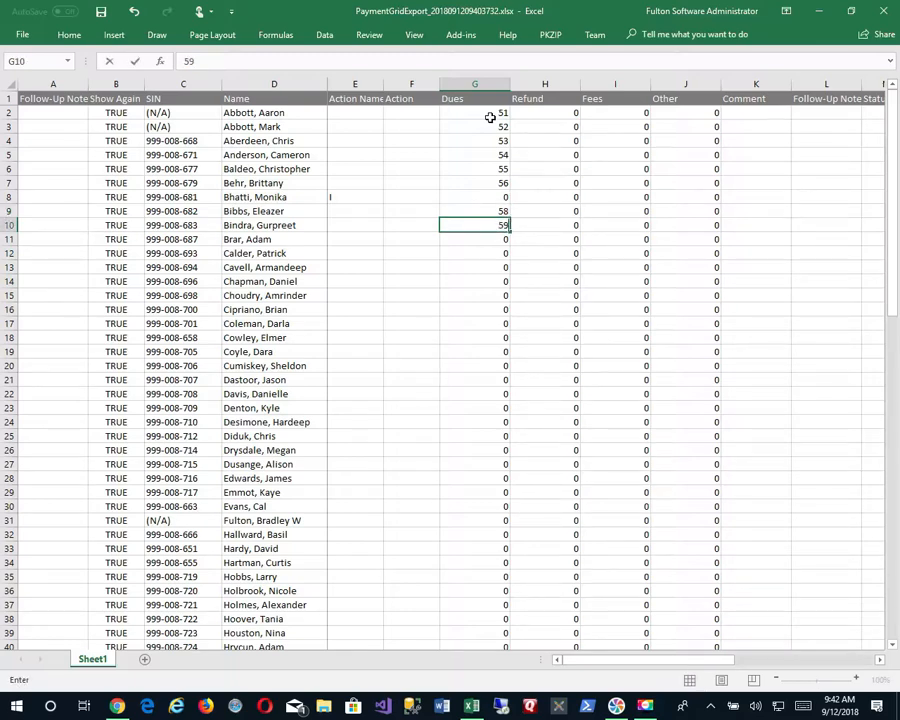
key("Return")
Enter "Comment 1" in the Comment column for the first member, cell K2
key("Up")
key("Up")
key("Up")
key("Up")
key("Up")
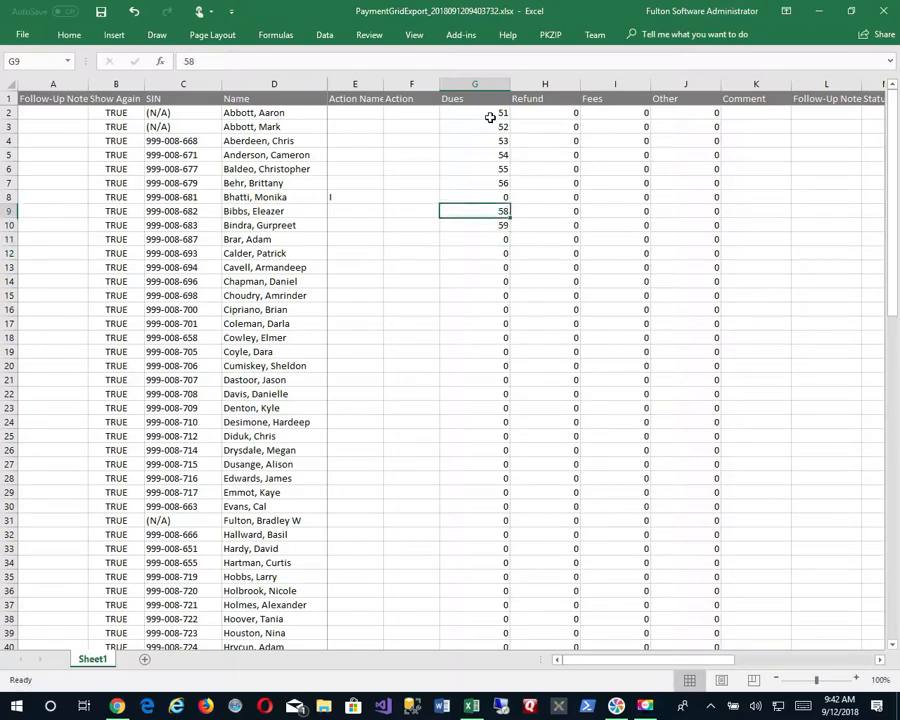
key("Right")
key("Right")
key("Right")
key("Right")
key("Up")
key("Up")
key("Up")
key("Up")
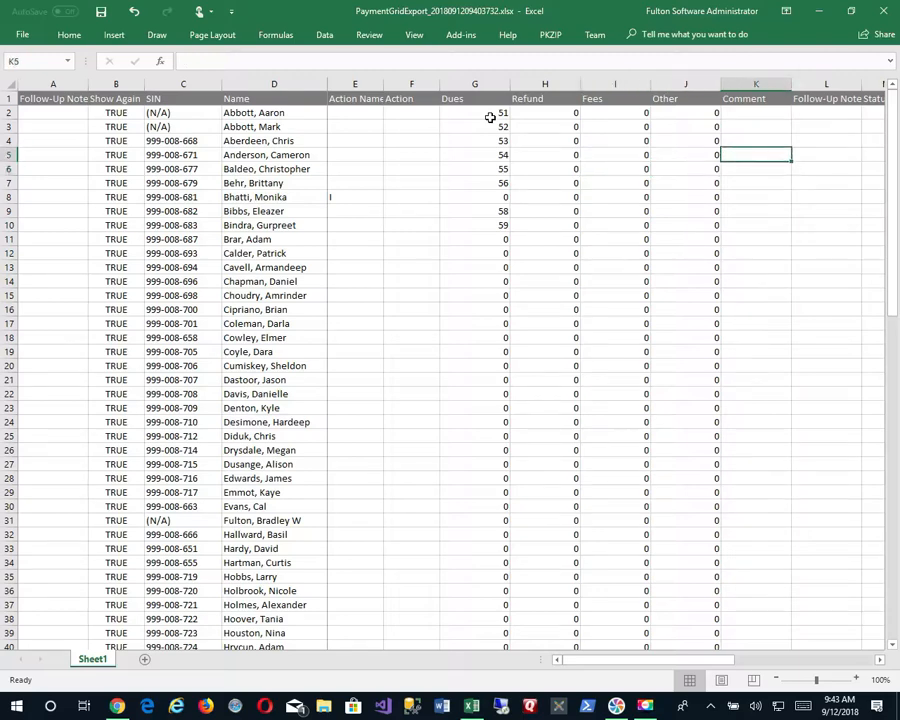
type("Comment 1")
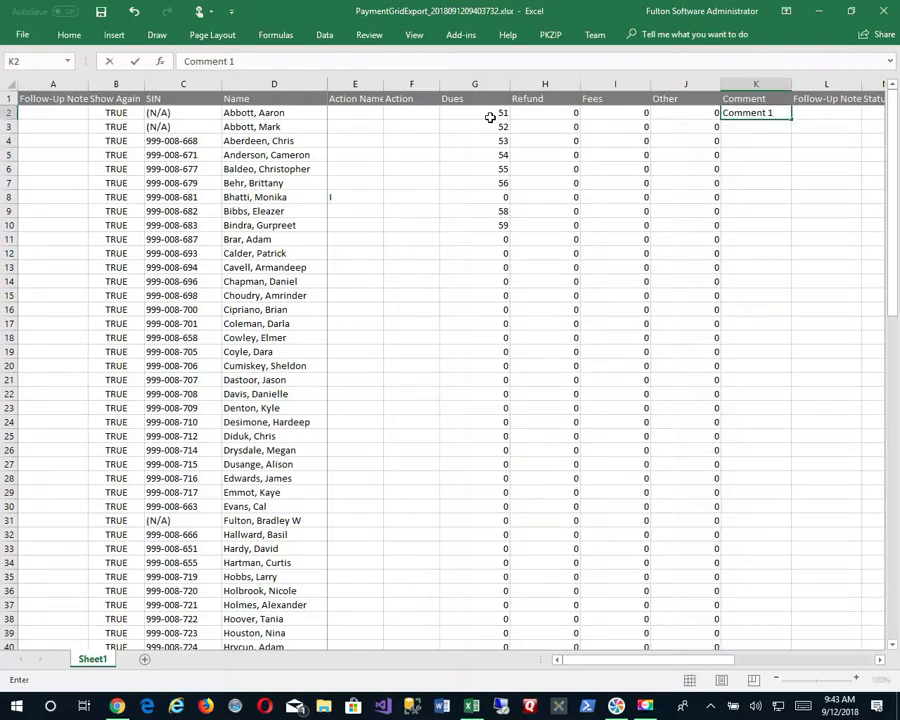
key("Return")
Enter "Comment 2" in cell K4 and "Comment 3" in cell K6 of the Comment column
key("Return")
type("Comment 1")
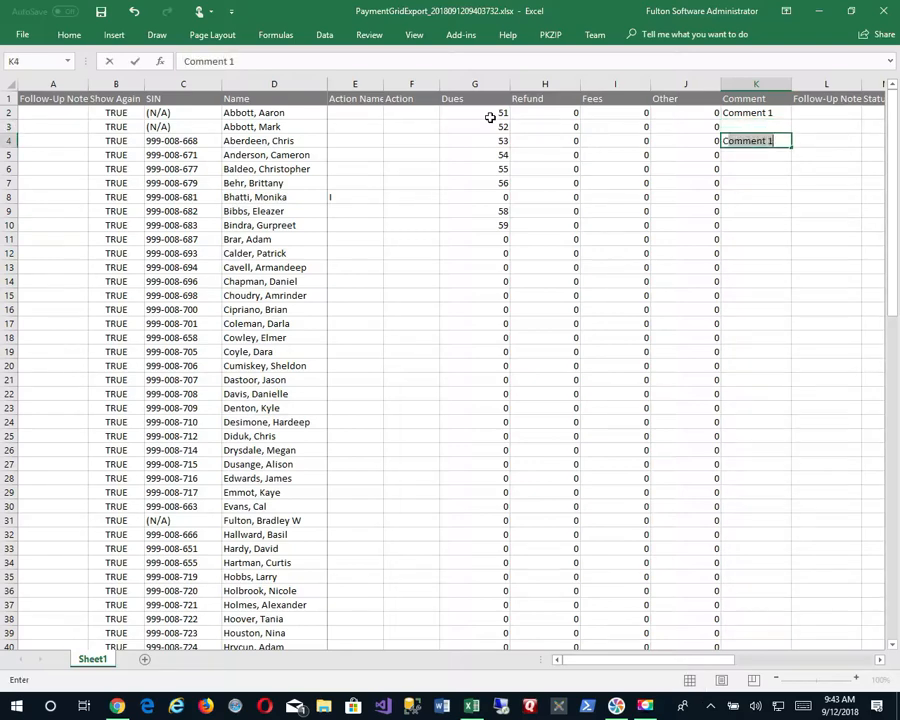
key("BackSpace")
type("2")
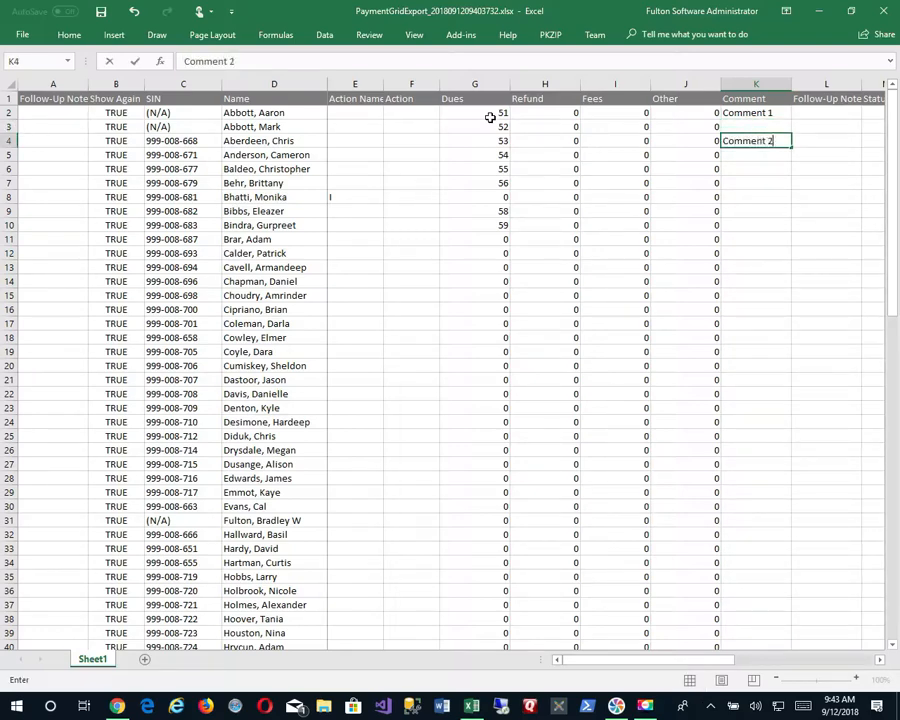
key("Return")
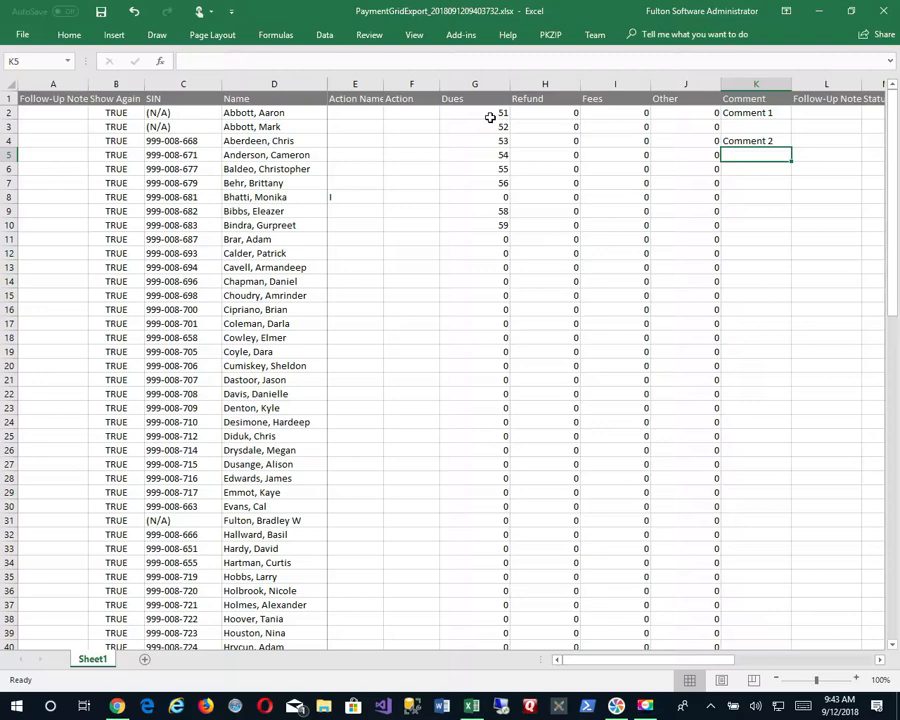
key("Return")
type("Comment 3")
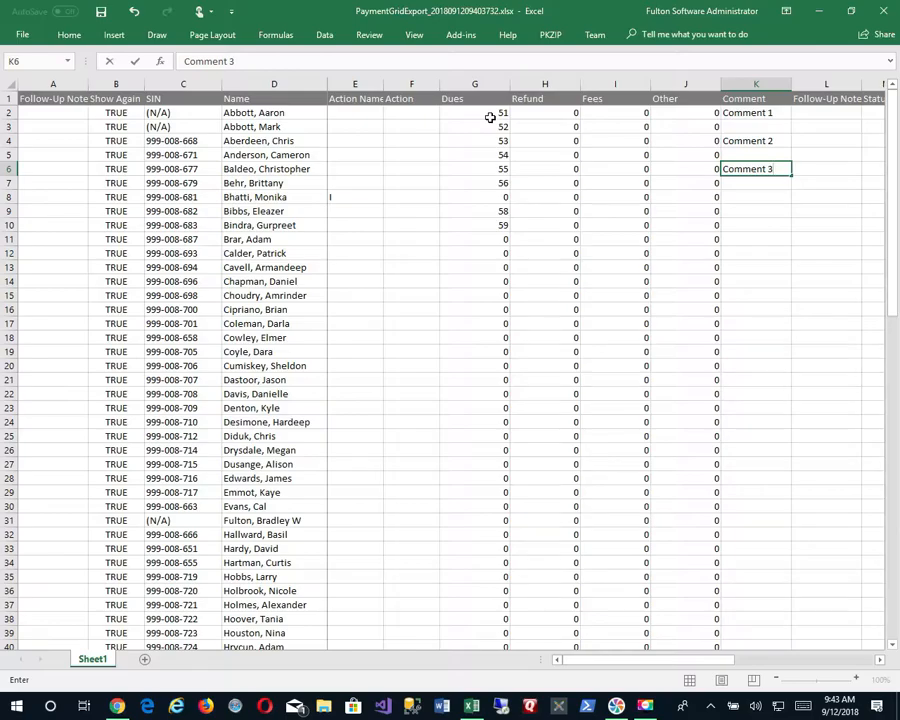
Save the workbook in the Downloads folder as fulton-17-06 in Excel Workbook format and close it
key("alt+f")
key("a")
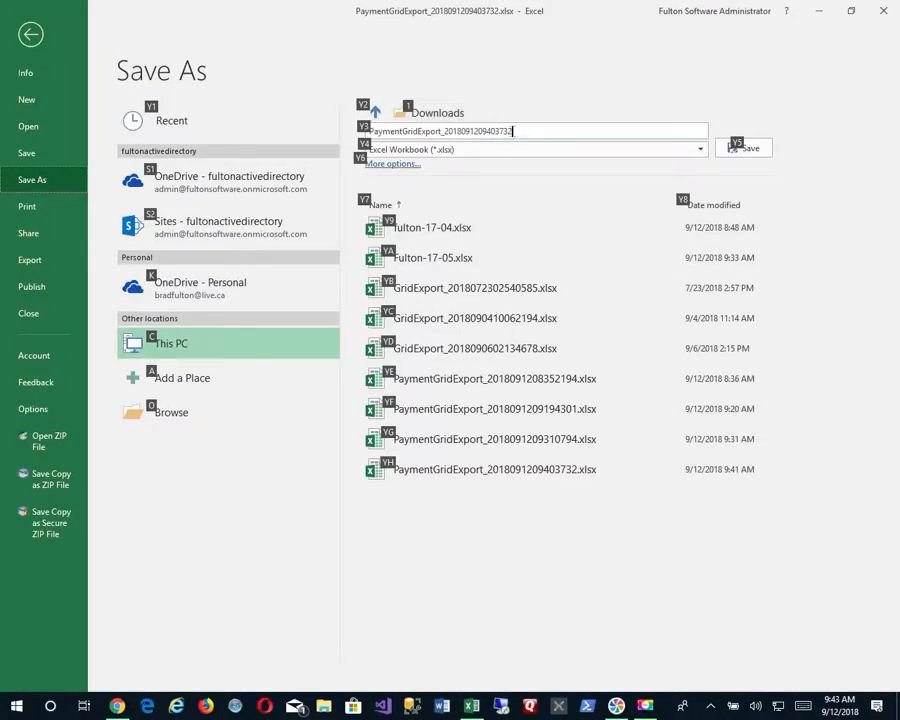
key("y")
key("3")
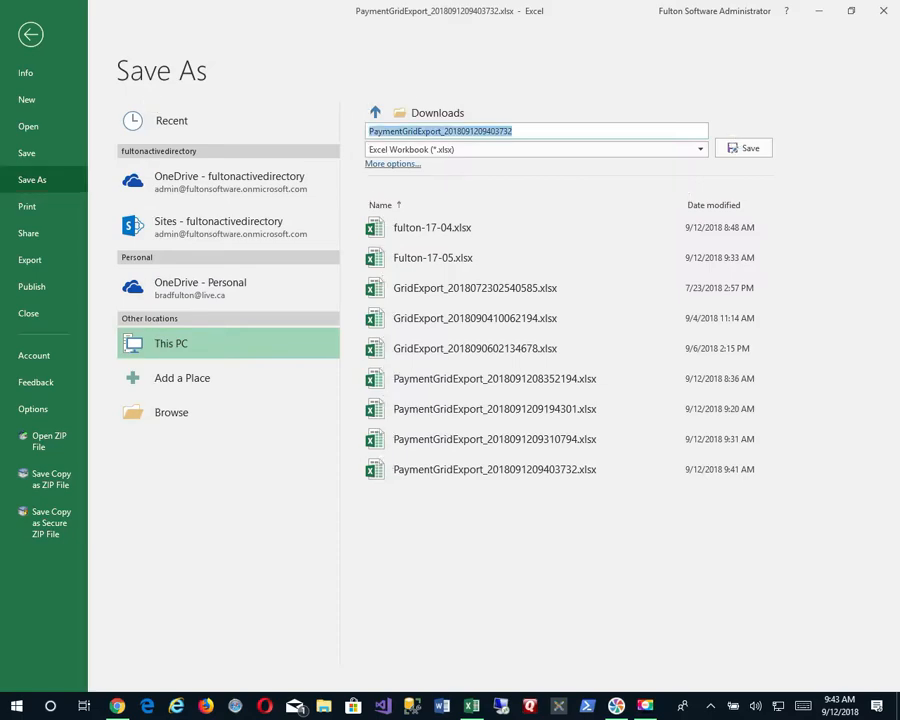
type("ful")
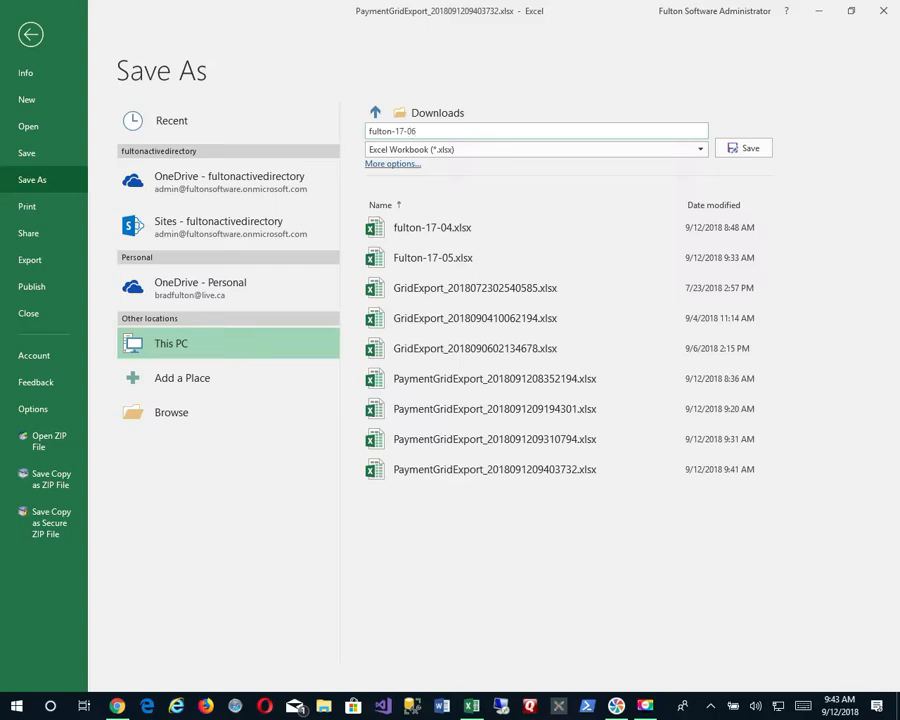
type("ton-17-06")
key("Return")
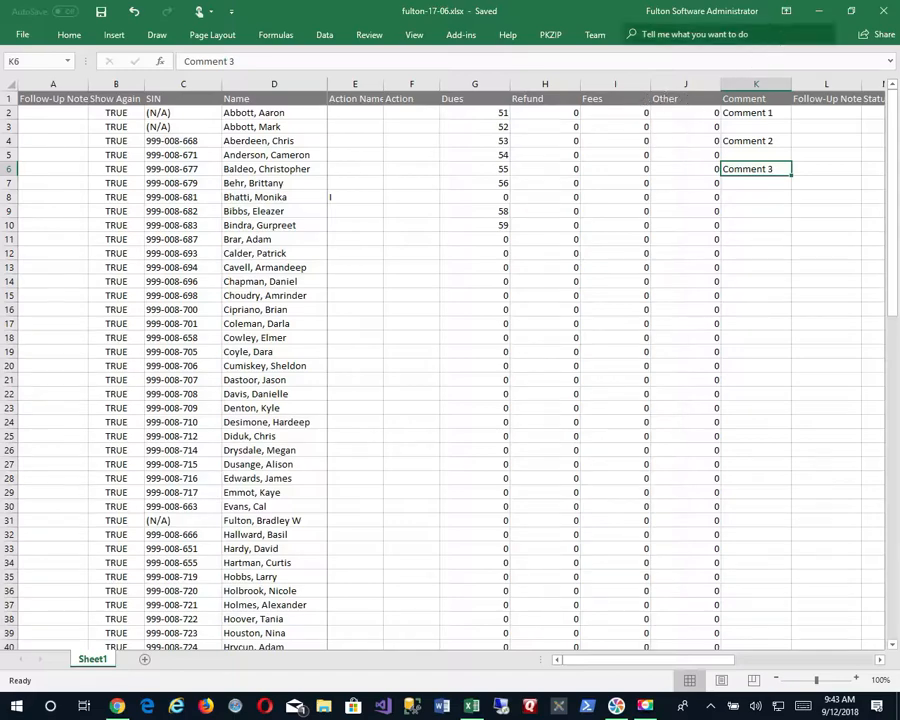
left_click(883, 14)
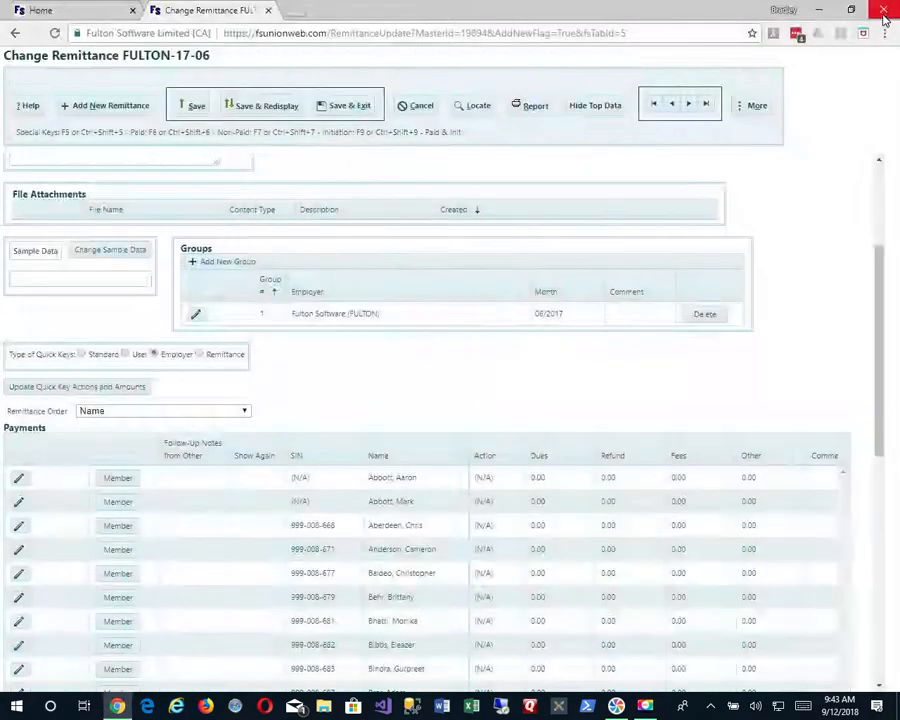
Import the payments from fulton-17-06.xlsx in the Downloads folder into remittance FULTON-17-06 and close the import dialog
left_click(757, 106)
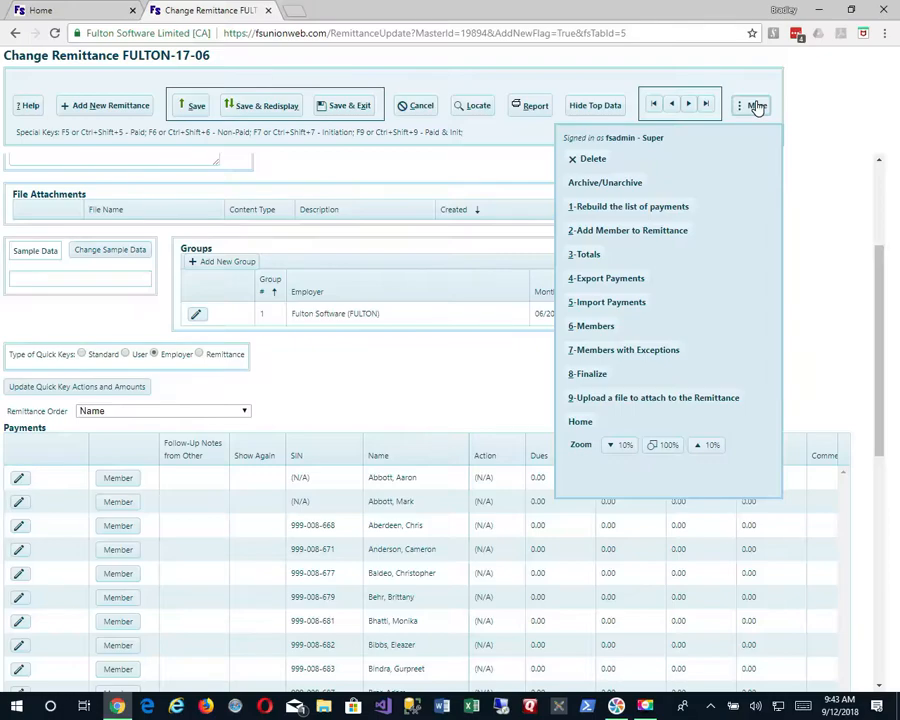
left_click(631, 305)
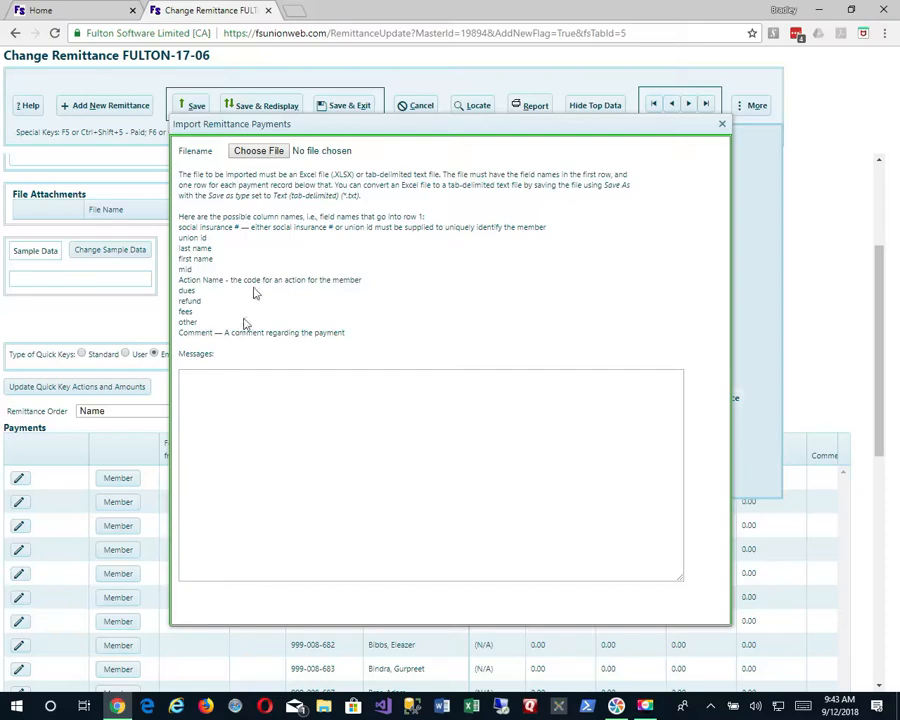
left_click(267, 155)
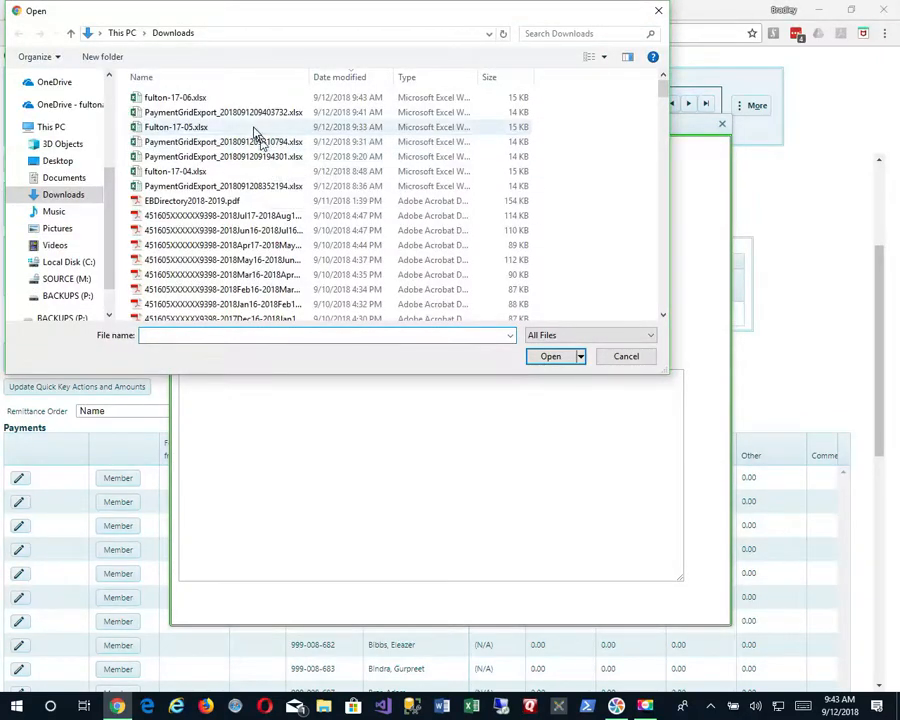
left_click(236, 104)
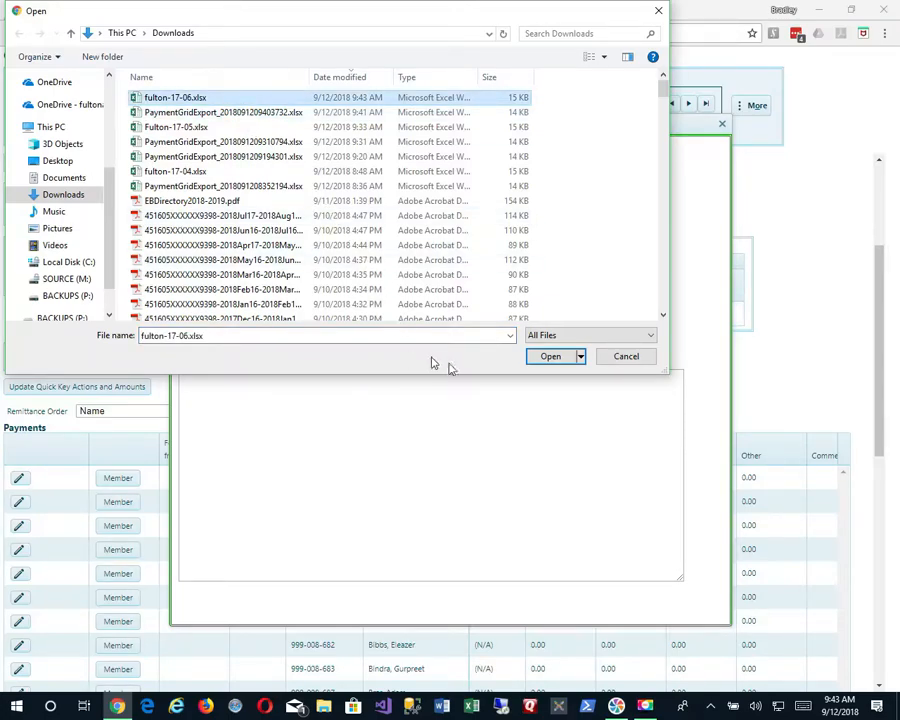
left_click(540, 360)
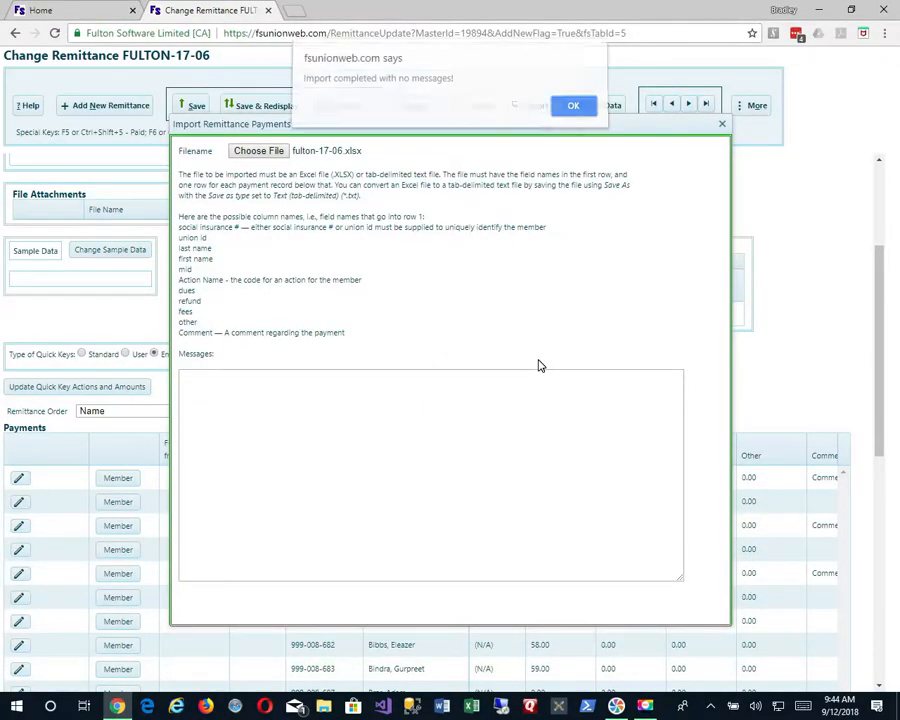
left_click(571, 114)
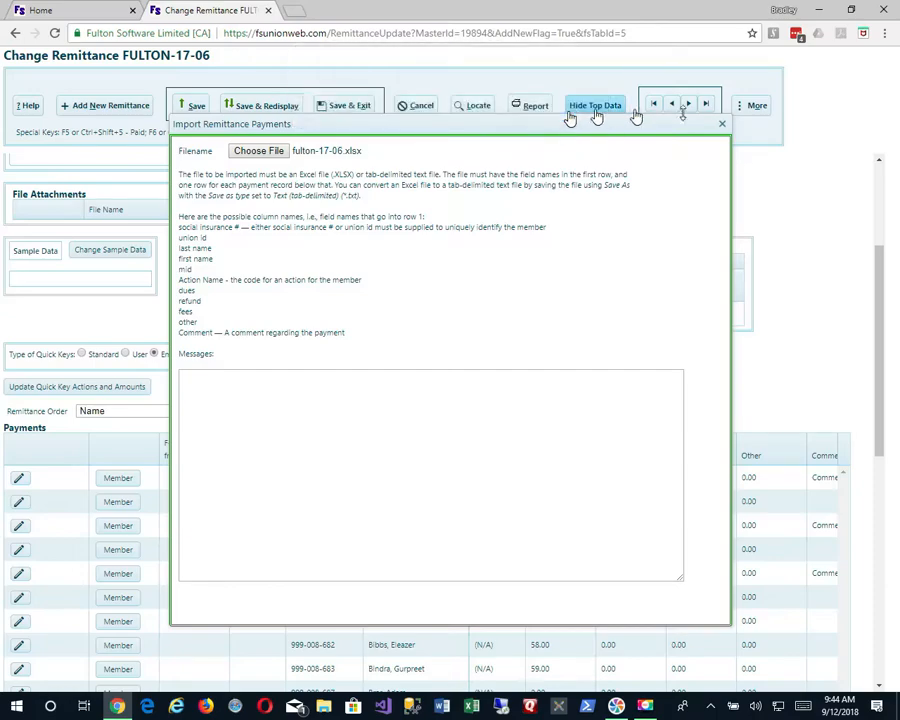
left_click(721, 127)
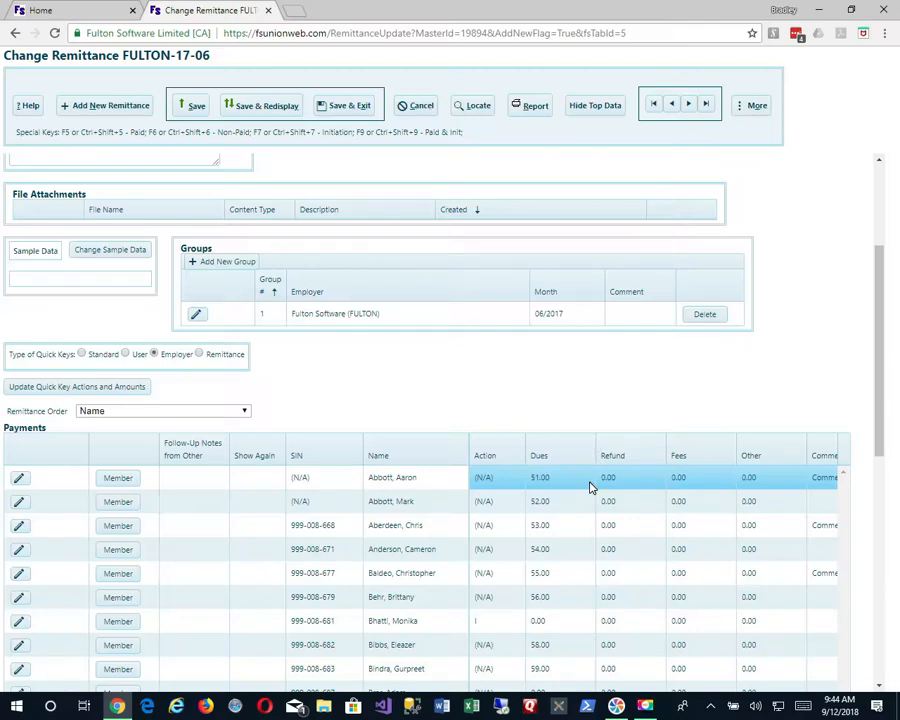
Check the imported dues, action and comments across the columns of the remittance's Payments grid
scroll(590, 487, "right", 2)
scroll(588, 487, "left", 2)
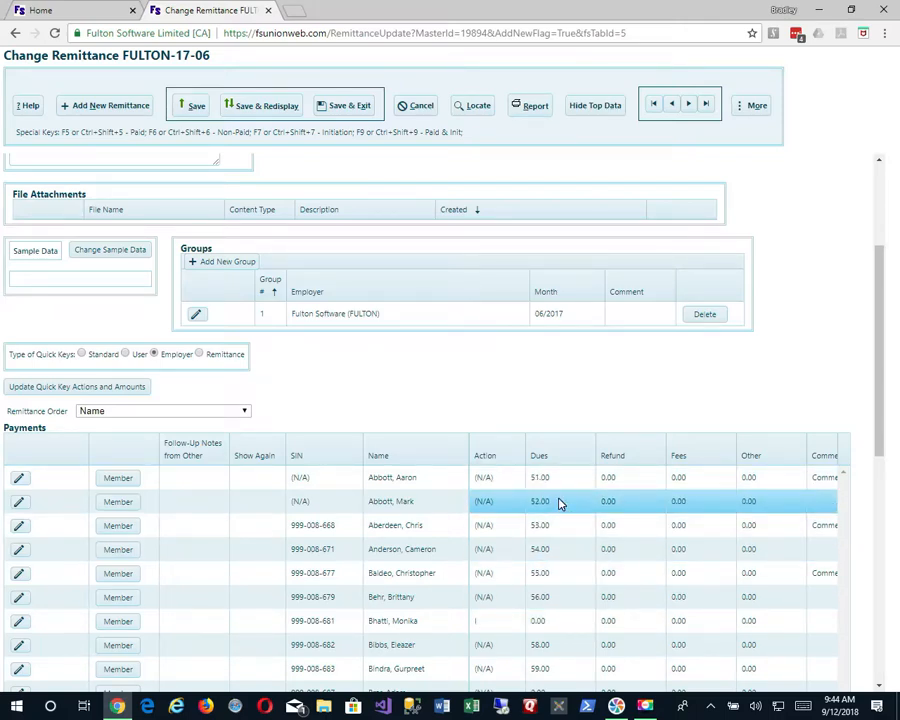
scroll(558, 502, "right", 3)
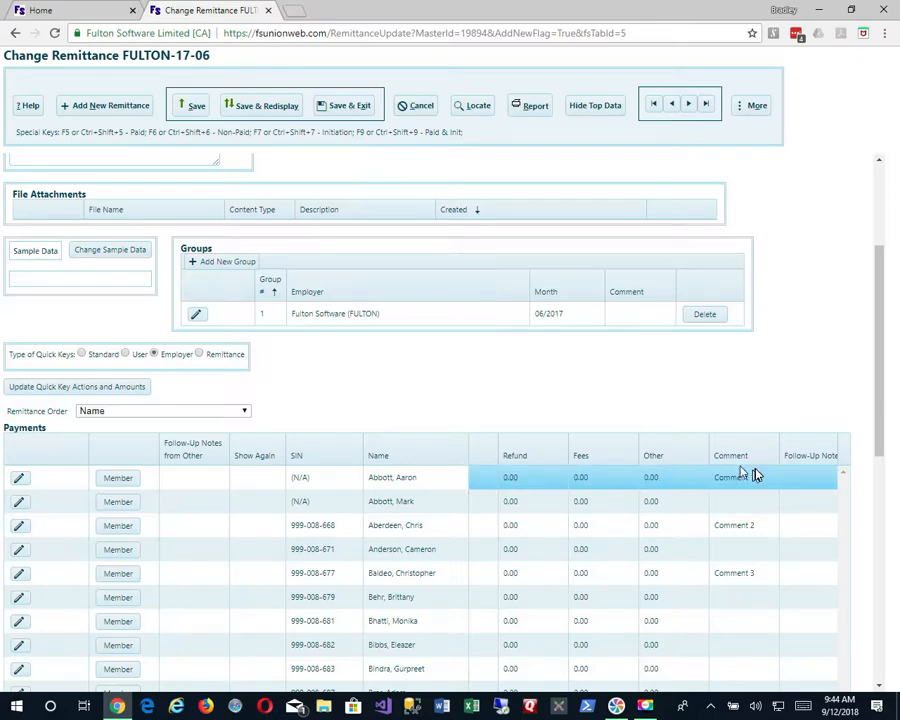